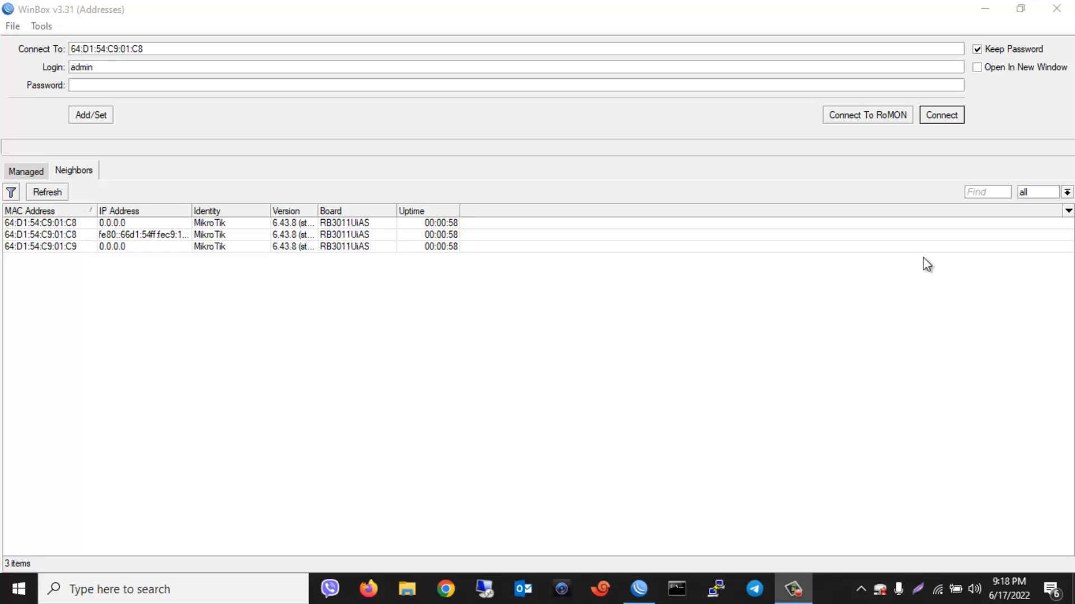
Connect WinBox to the router at MAC address 64:D1:54:C9:01:C8
click(943, 115)
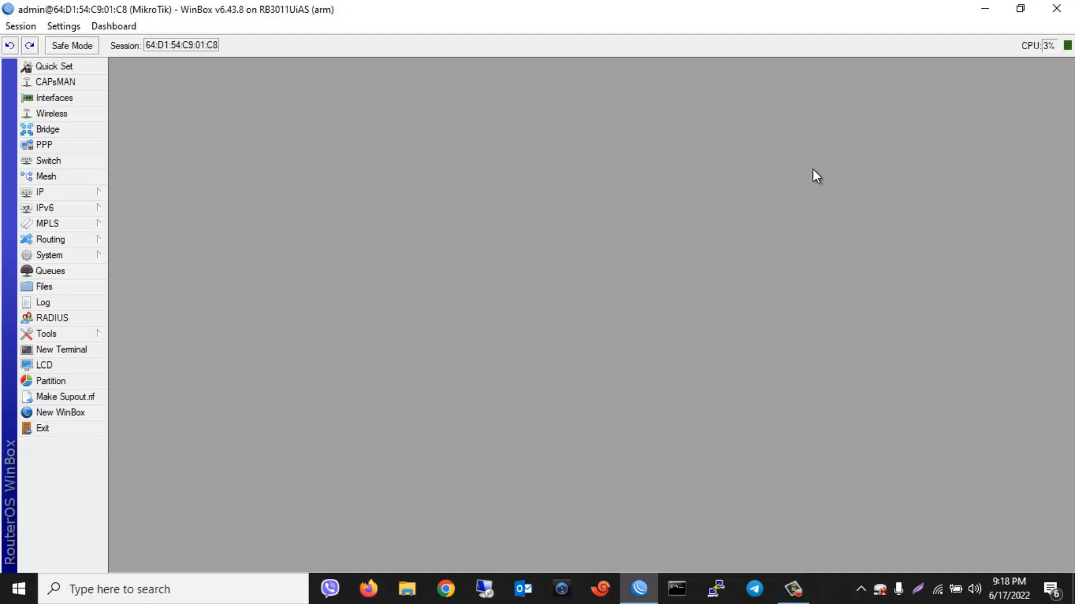
Open PPP Secrets and start a new secret, selecting its default name ppp1
click(56, 147)
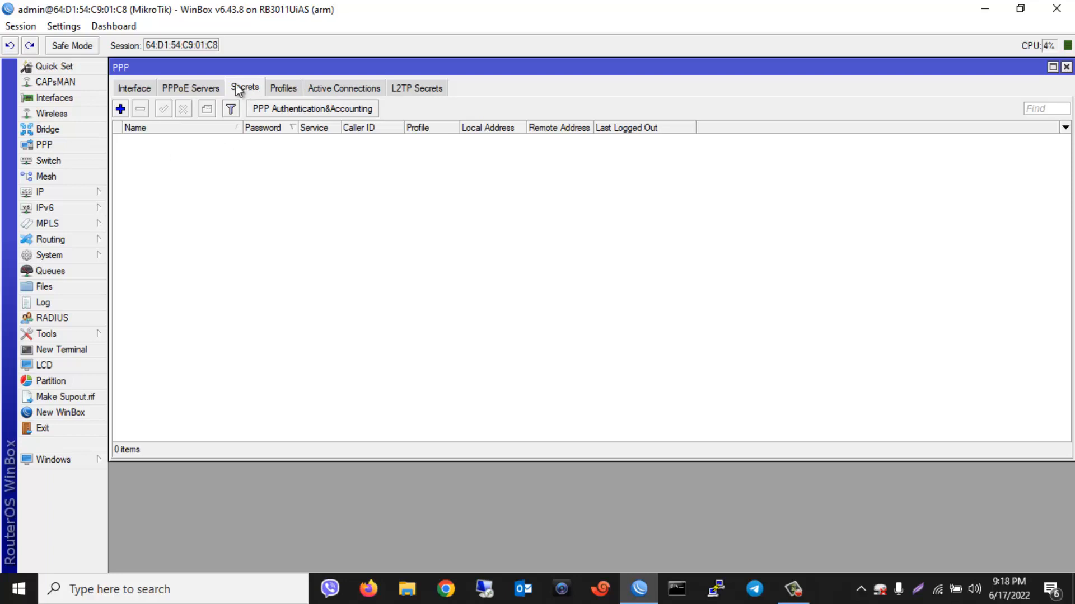
click(121, 109)
click(582, 200)
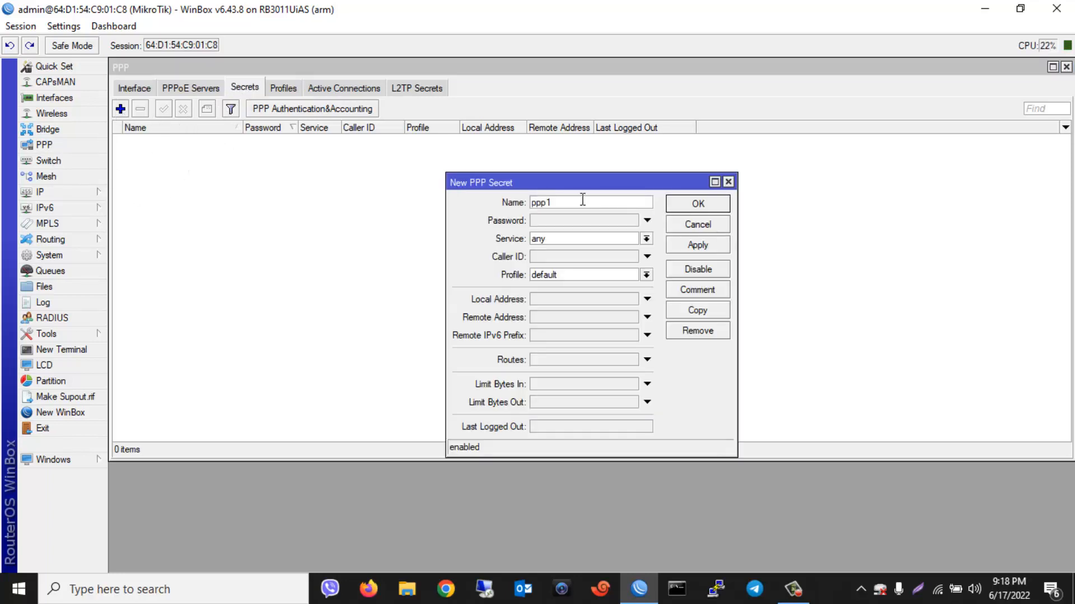
drag(559, 202, 532, 203)
click(558, 220)
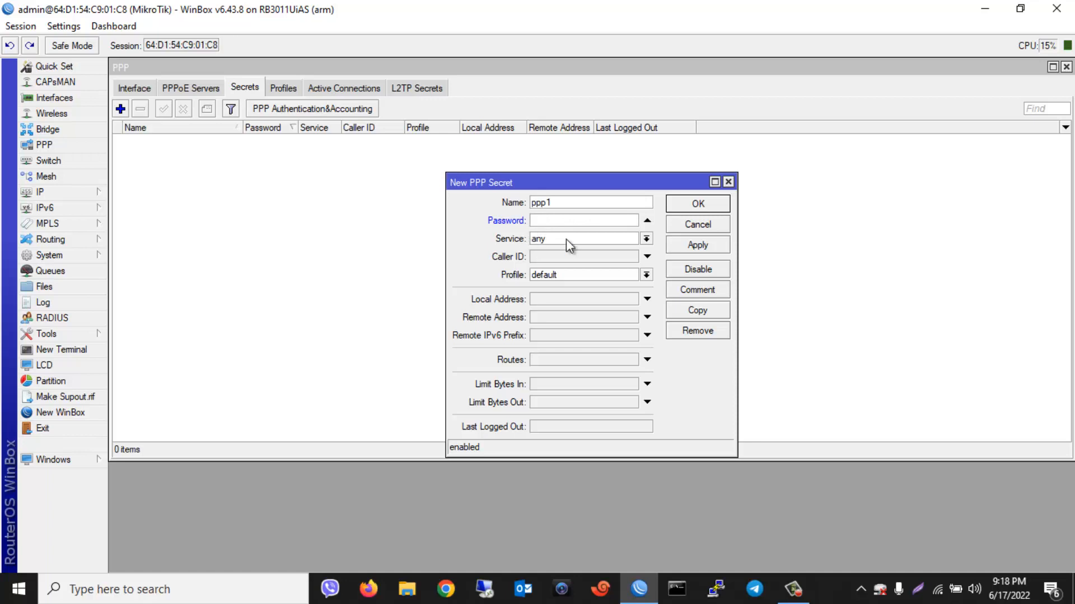
Try service pppoe and profile default, then close the new secret without saving
click(646, 238)
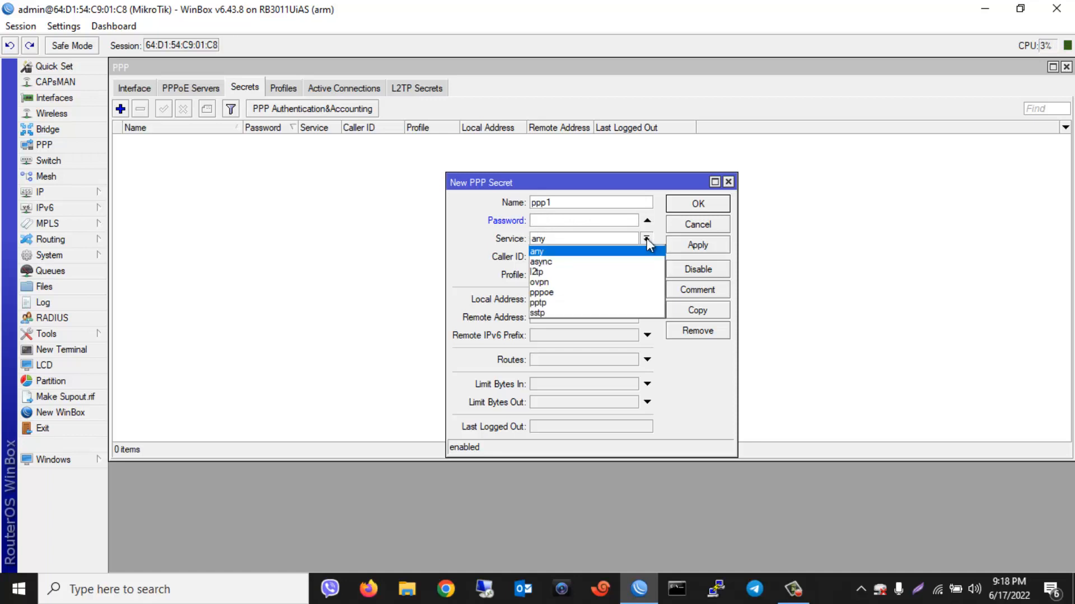
click(541, 293)
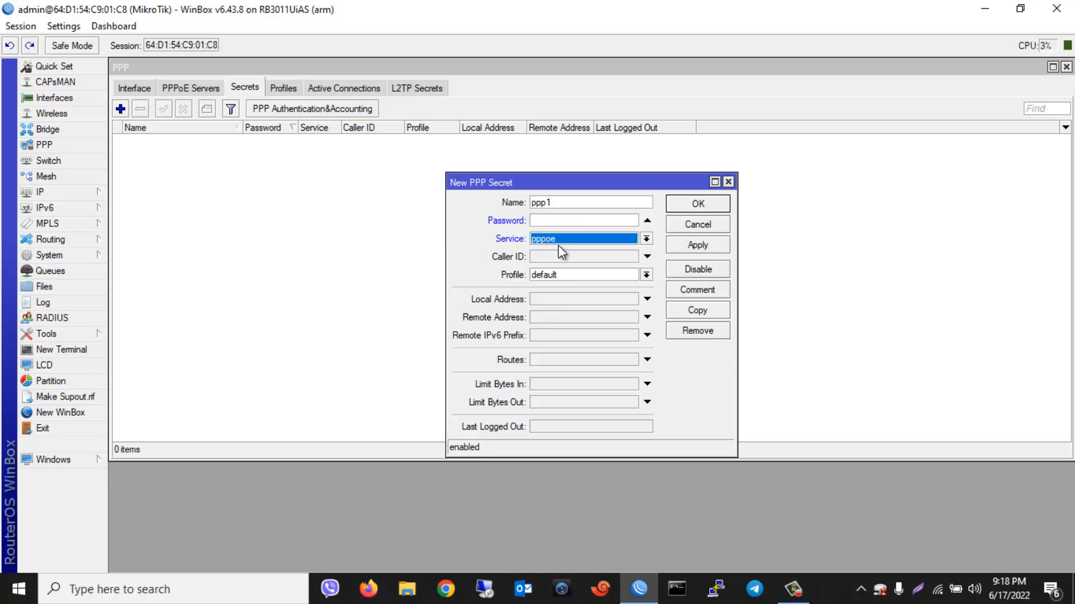
click(646, 274)
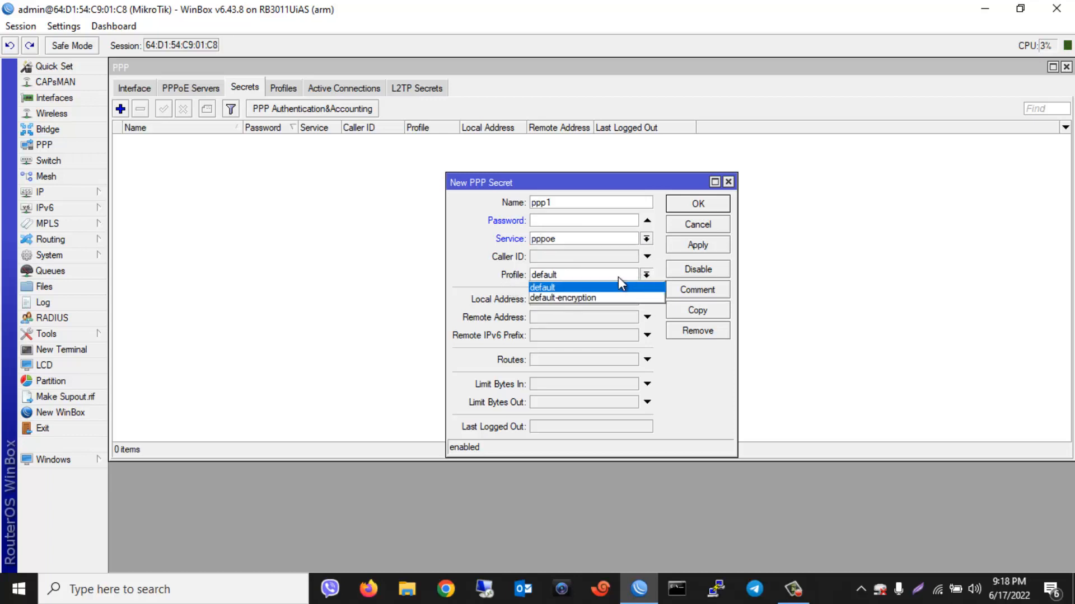
click(550, 289)
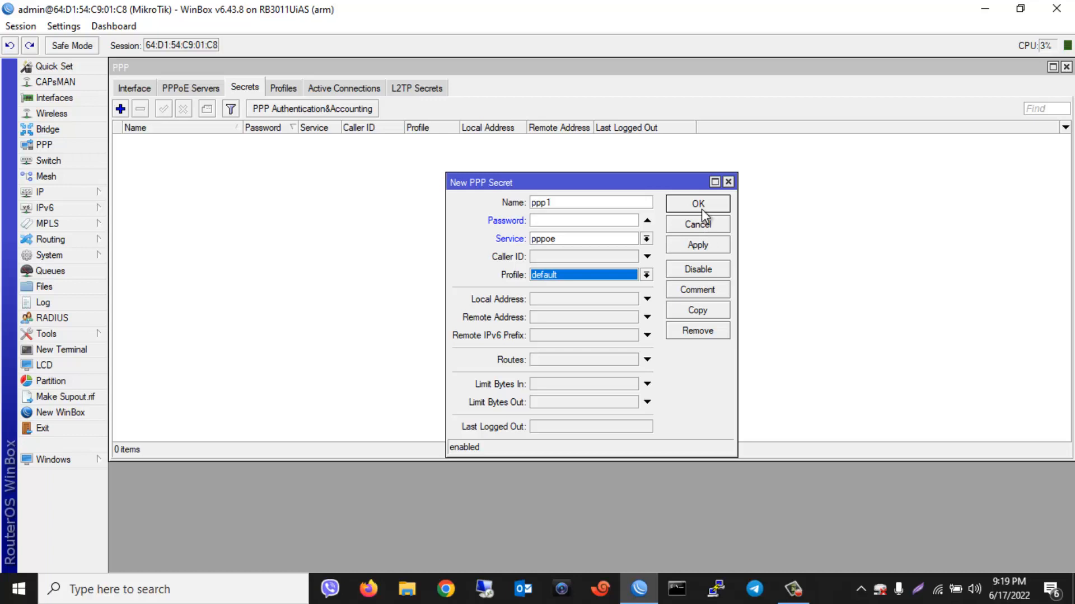
click(727, 181)
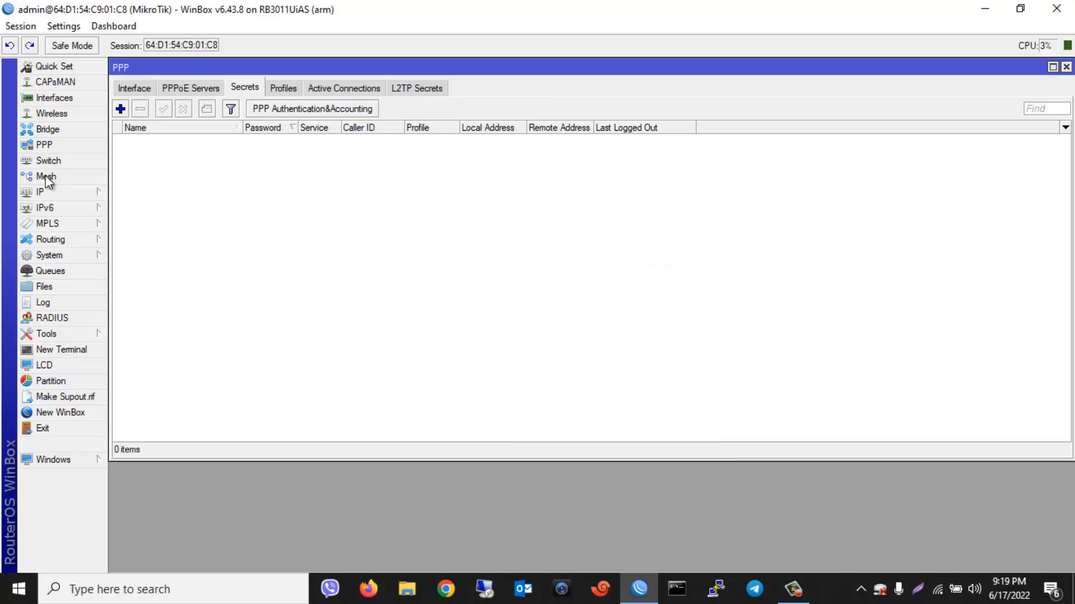
Open a New Terminal and move it to the middle of the screen
click(65, 351)
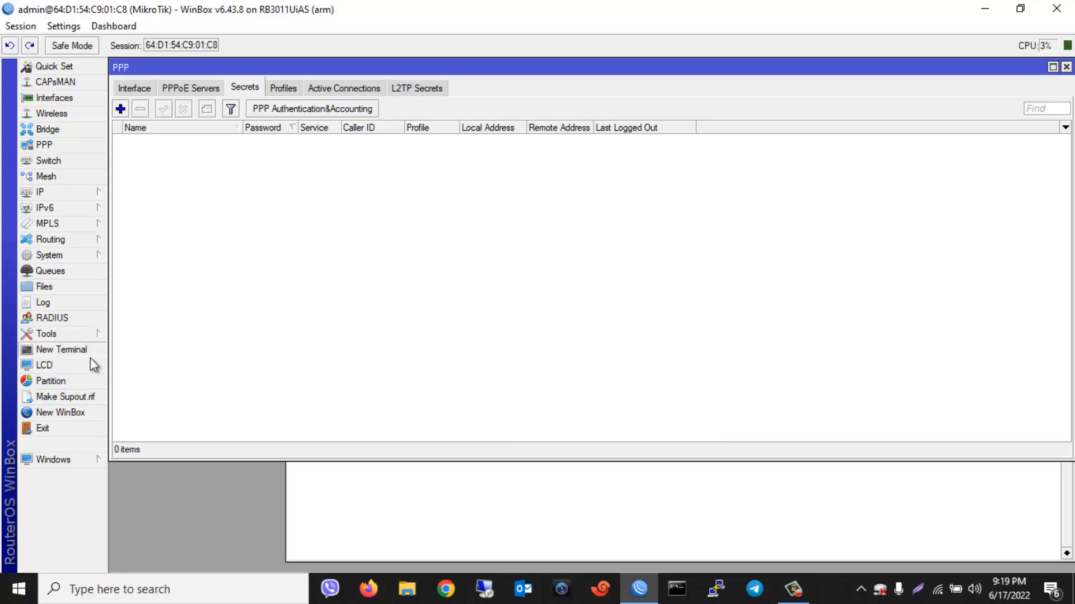
drag(591, 402, 548, 238)
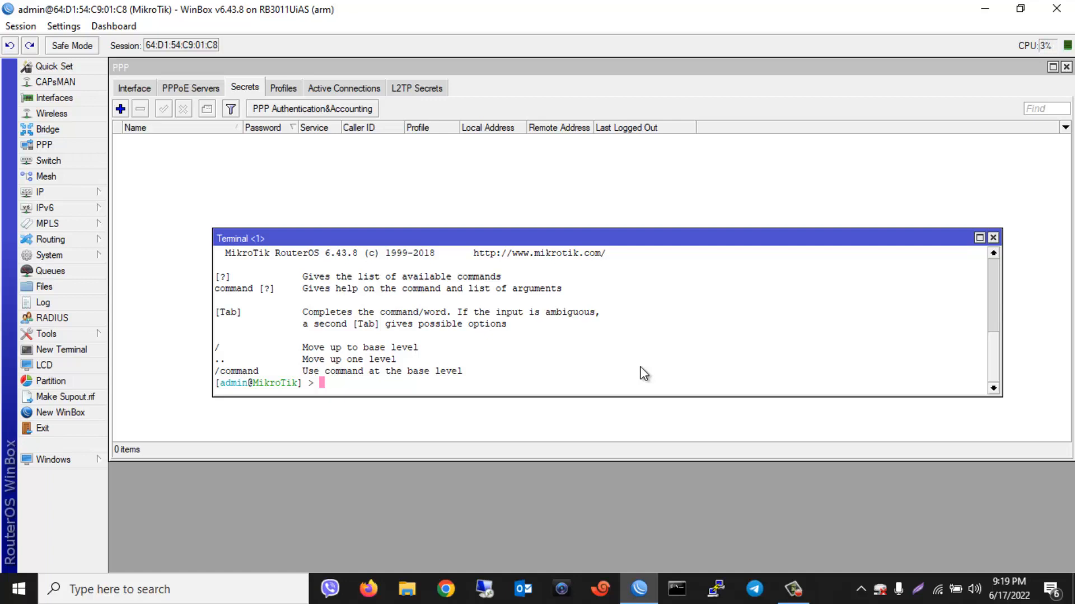
Type 'for i from=1 to=100 do={/ppp secret add', then lower the terminal and shorten the PPP window
text(for i from=1)
key(BackSpace)
text(1 to=100)
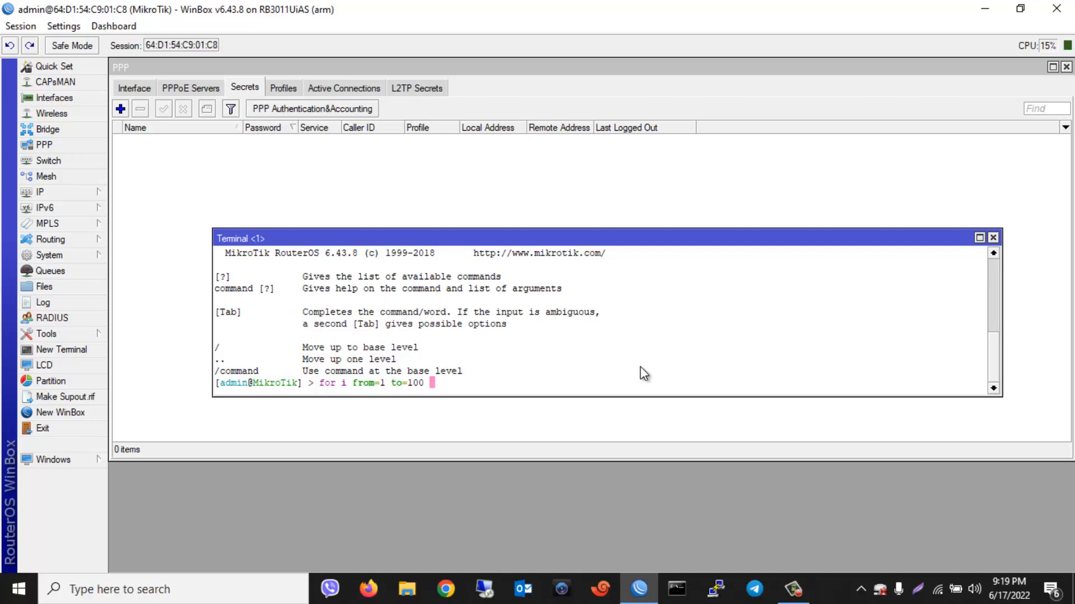
text(do={/ppp)
text(secret)
text(add)
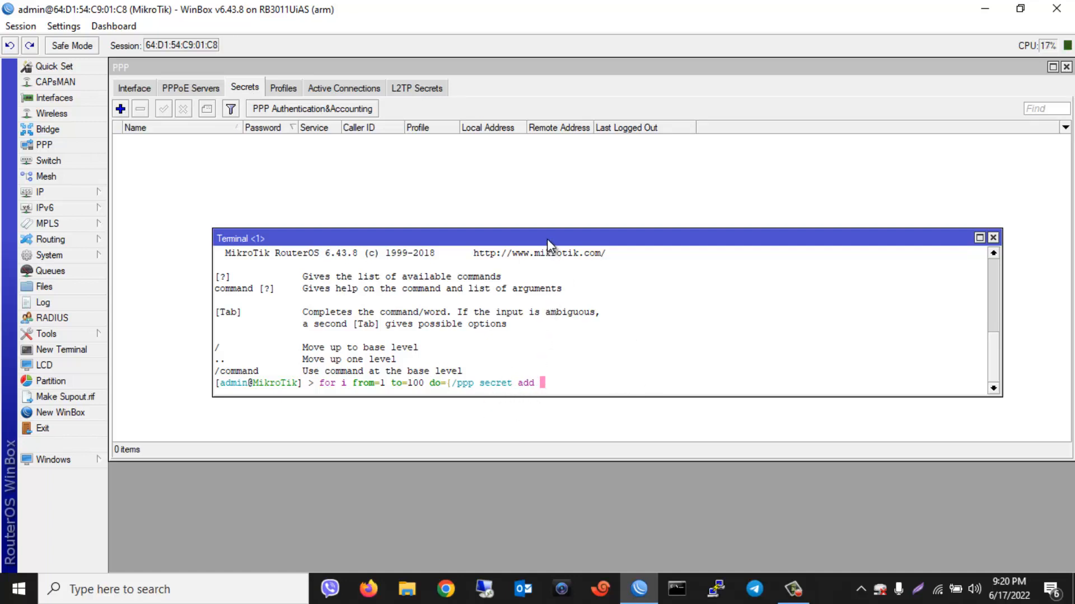
drag(638, 248, 630, 361)
drag(1042, 456, 1025, 302)
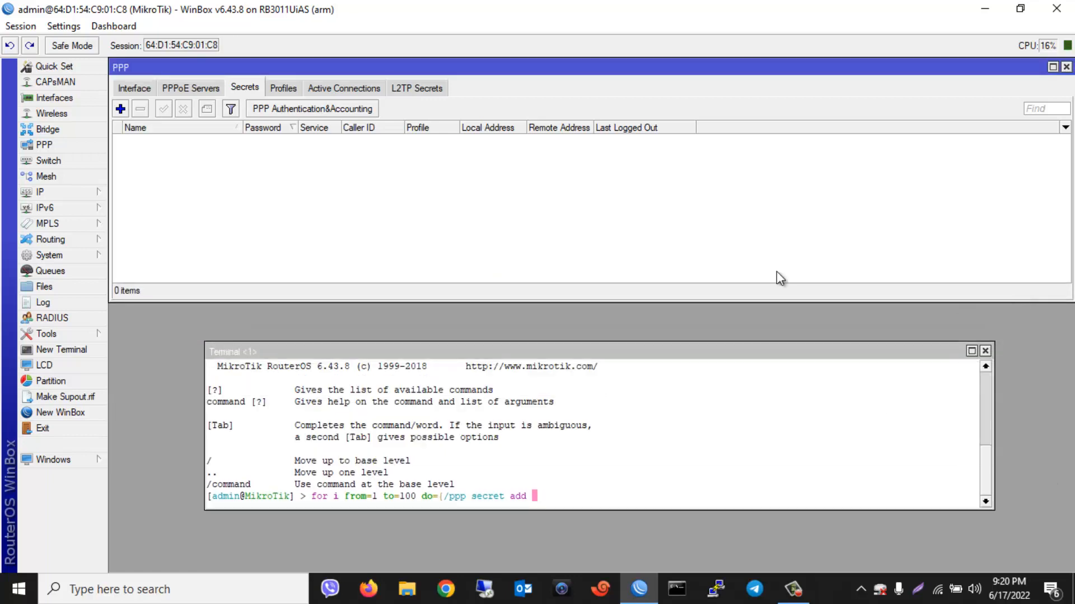
Keep a blank New PPP Secret form showing ppp1 at the upper right as a field reference
click(120, 108)
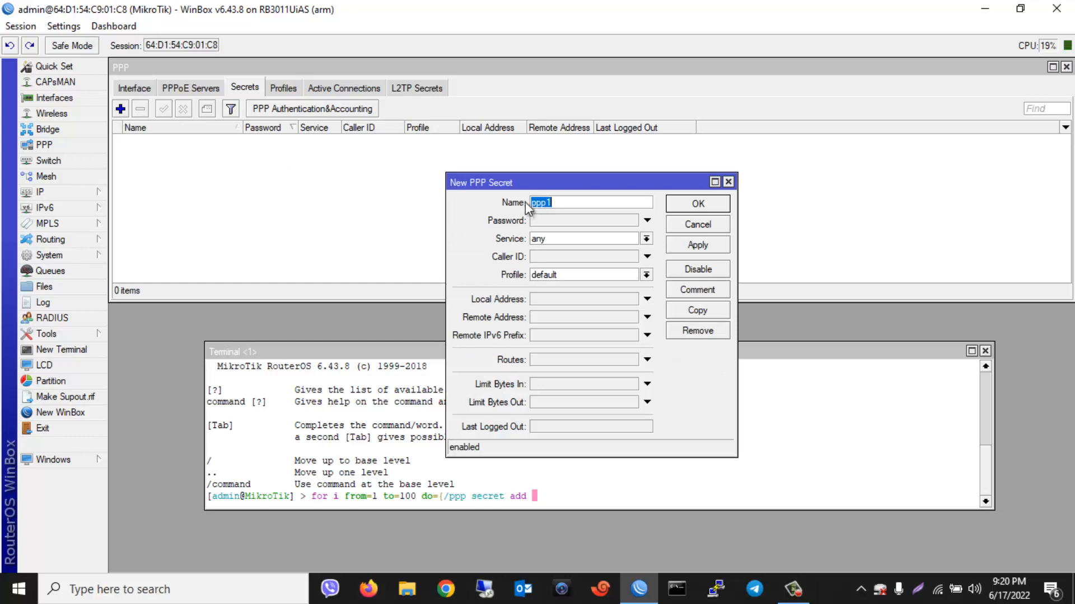
drag(555, 204, 520, 204)
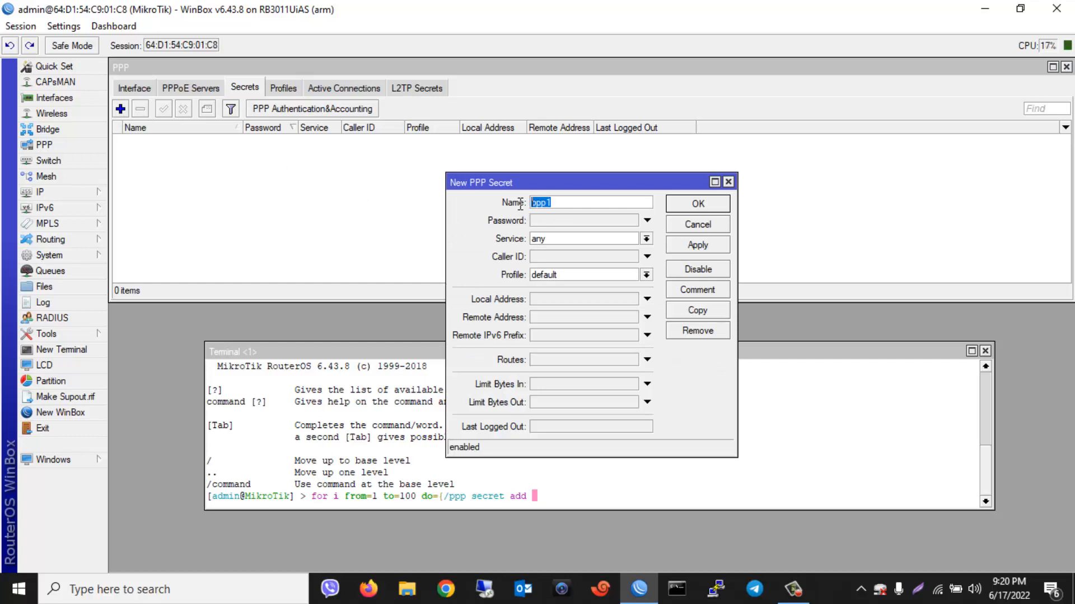
click(561, 221)
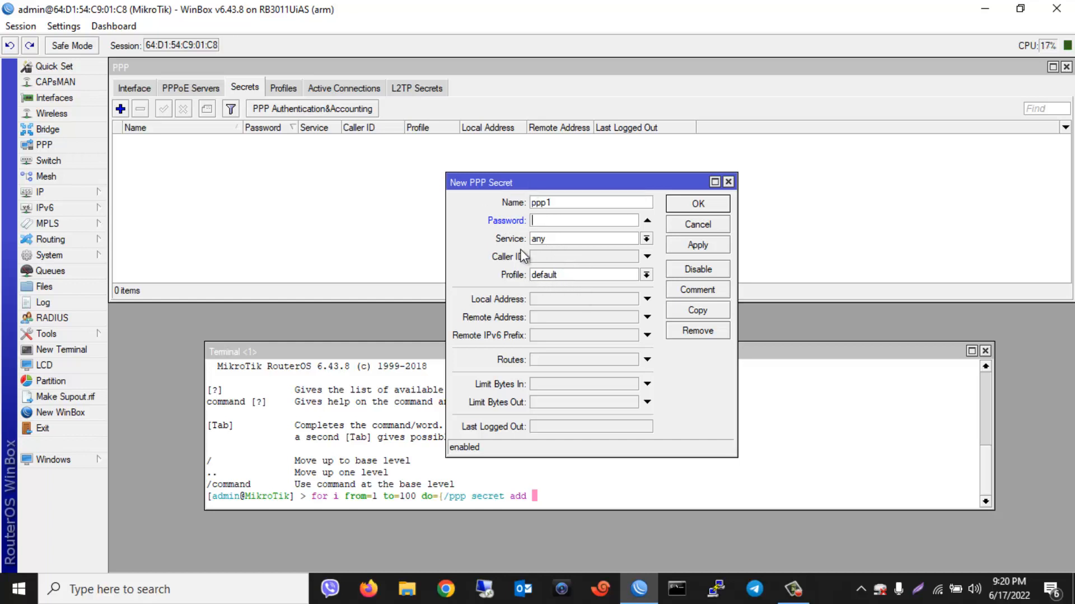
drag(561, 202, 530, 202)
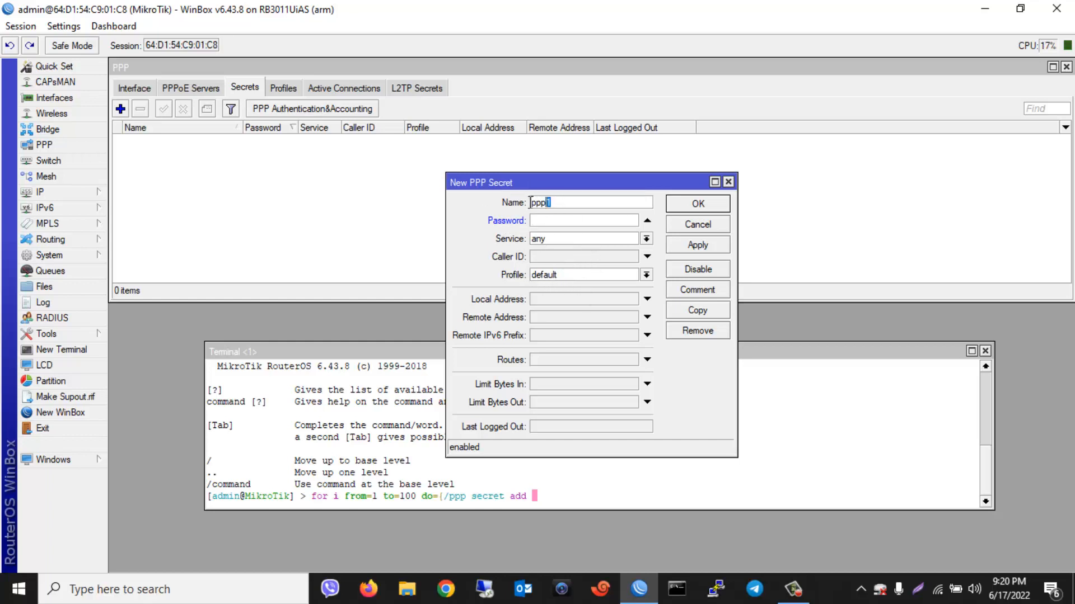
click(572, 203)
drag(666, 181, 788, 56)
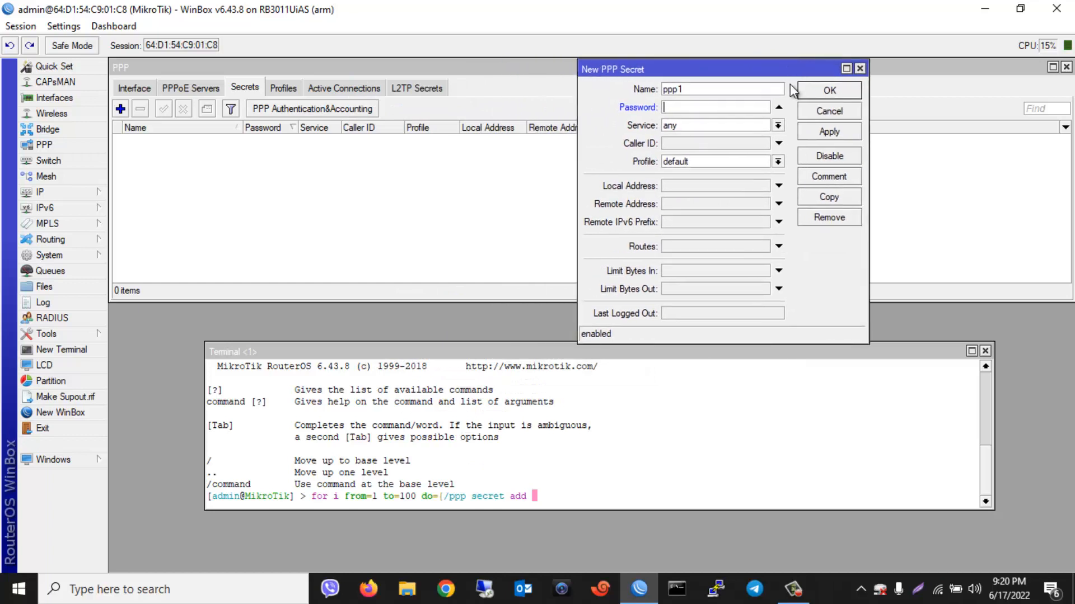
click(667, 352)
drag(668, 352, 658, 358)
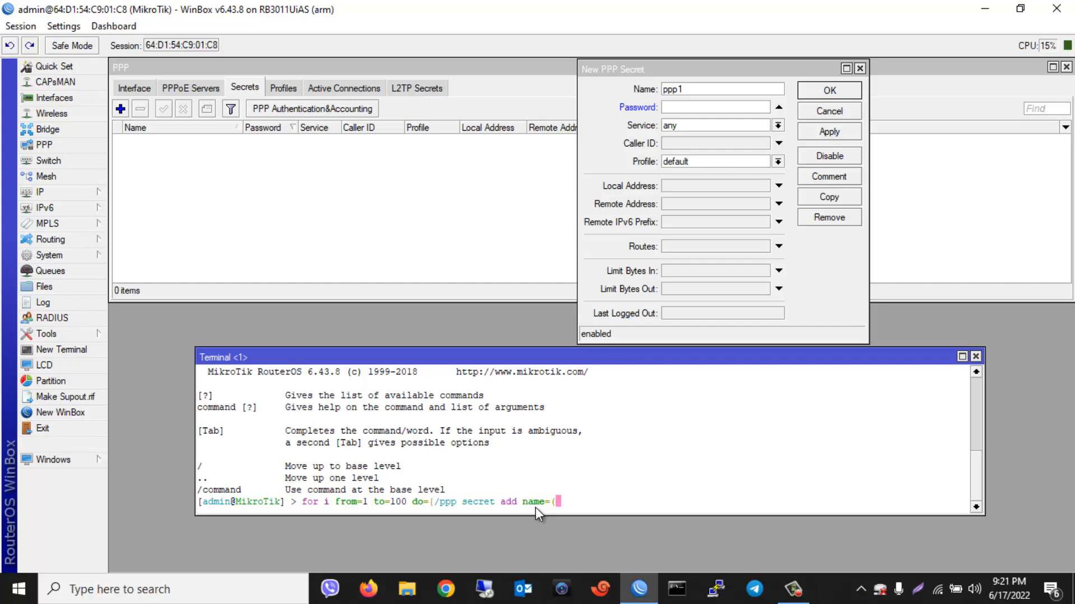
Finish the loop with name=("user$i") password=("password$i") service=pppoe profile=default}
text("user$i"))
text(pass)
key(Tab)
text((")
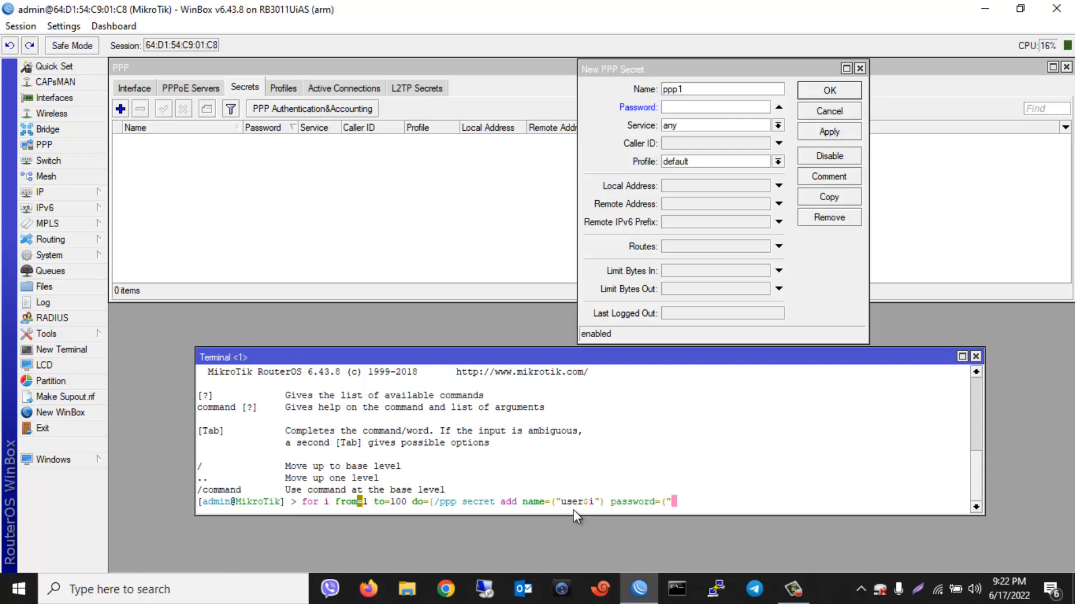
text(password$i") ser)
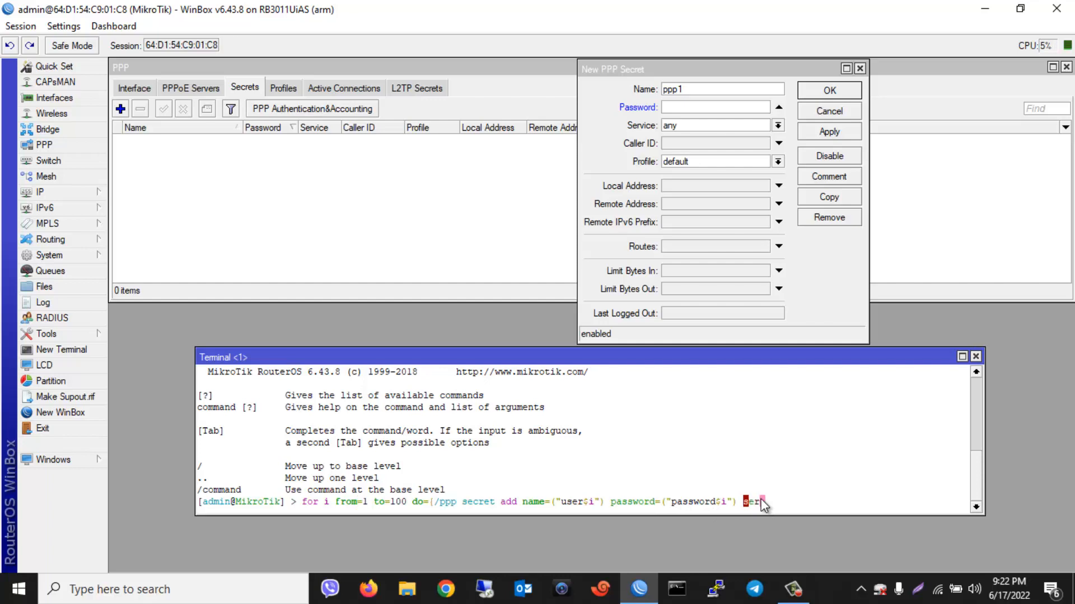
text(vice=pppoe pro)
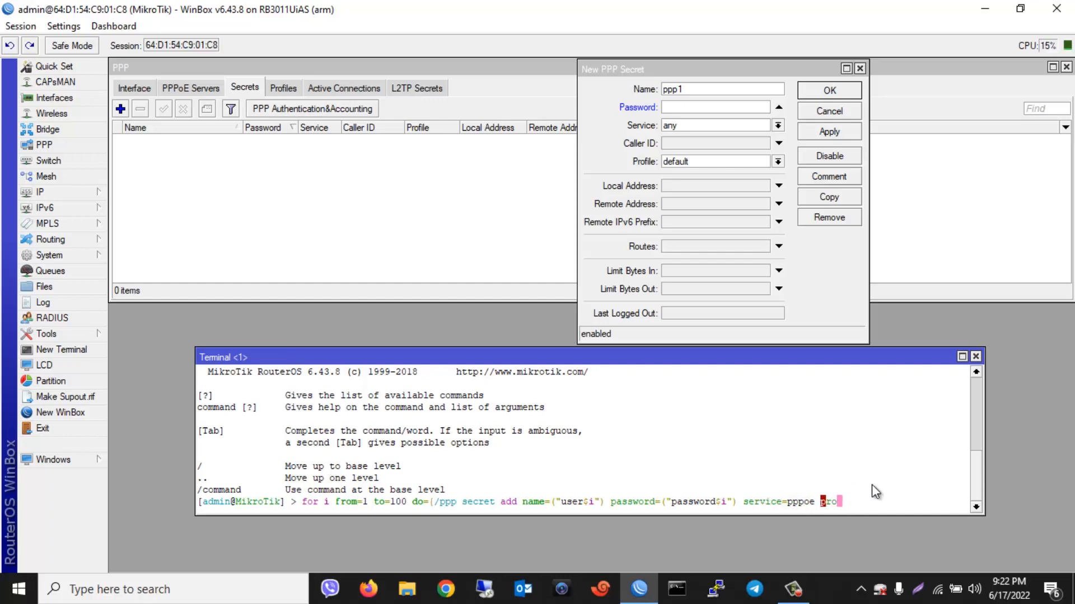
text(file=default)
text(})
Run the loop to create secrets user1–user100 and enlarge the PPP secrets list
key(Return)
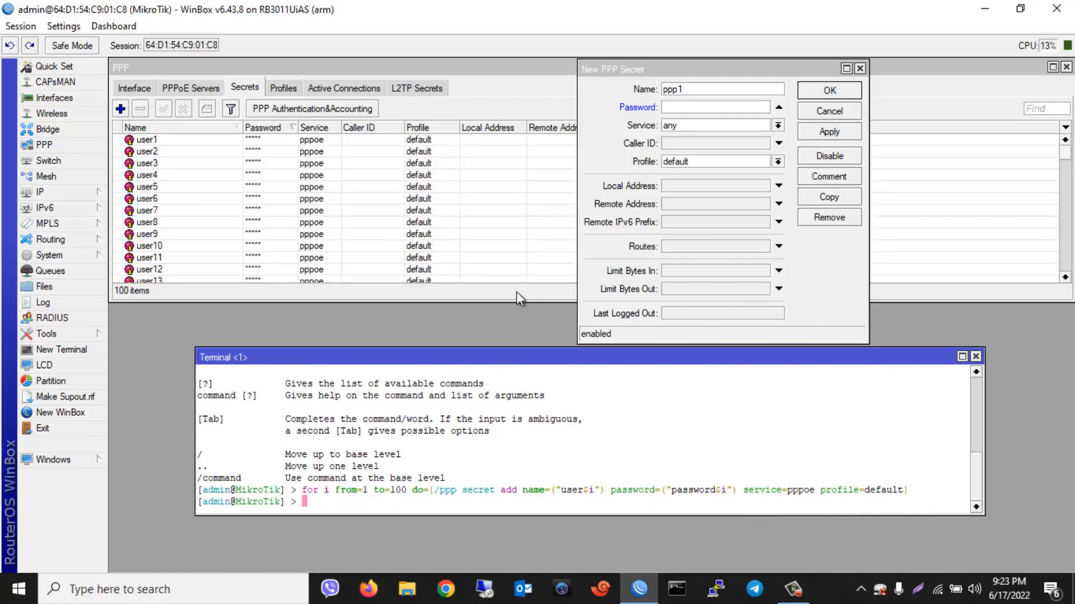
drag(517, 302, 517, 382)
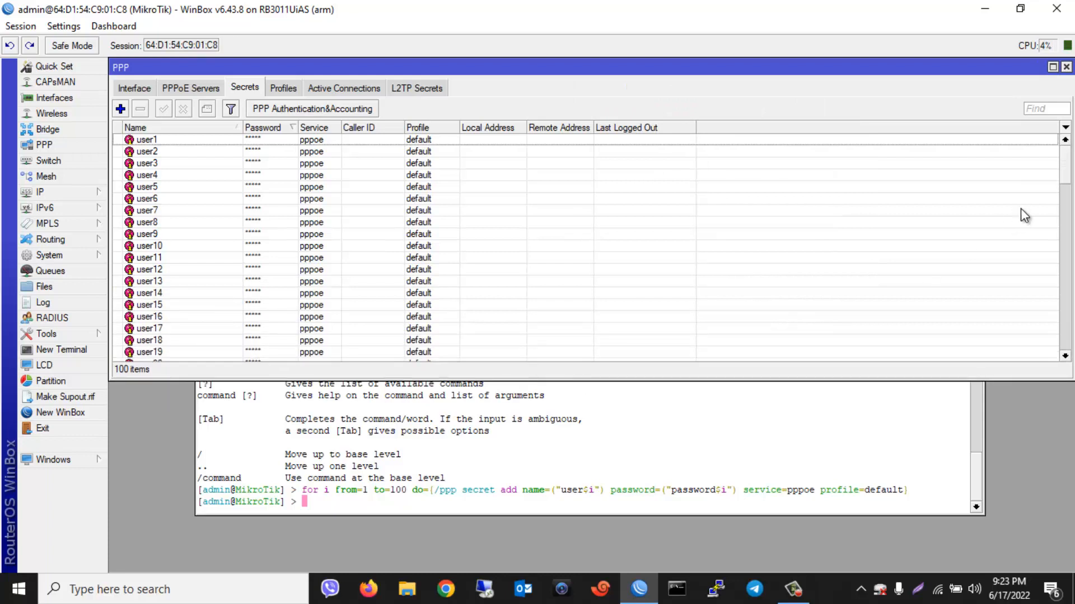
drag(1063, 169, 1045, 144)
click(57, 25)
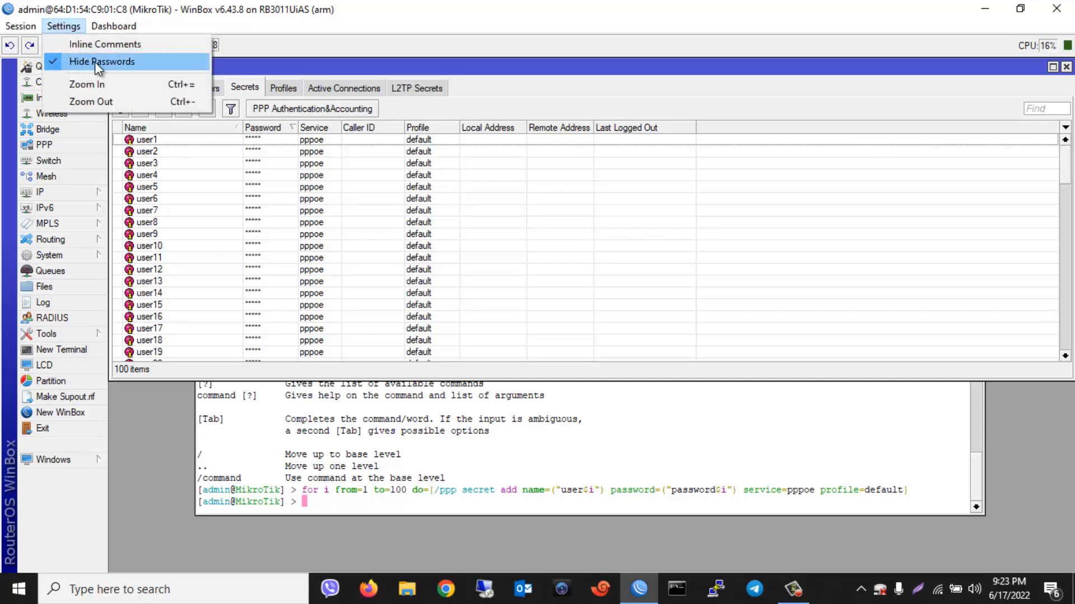
Turn off Hide Passwords, widen the Password column, and scroll down to confirm entries through user100
click(51, 63)
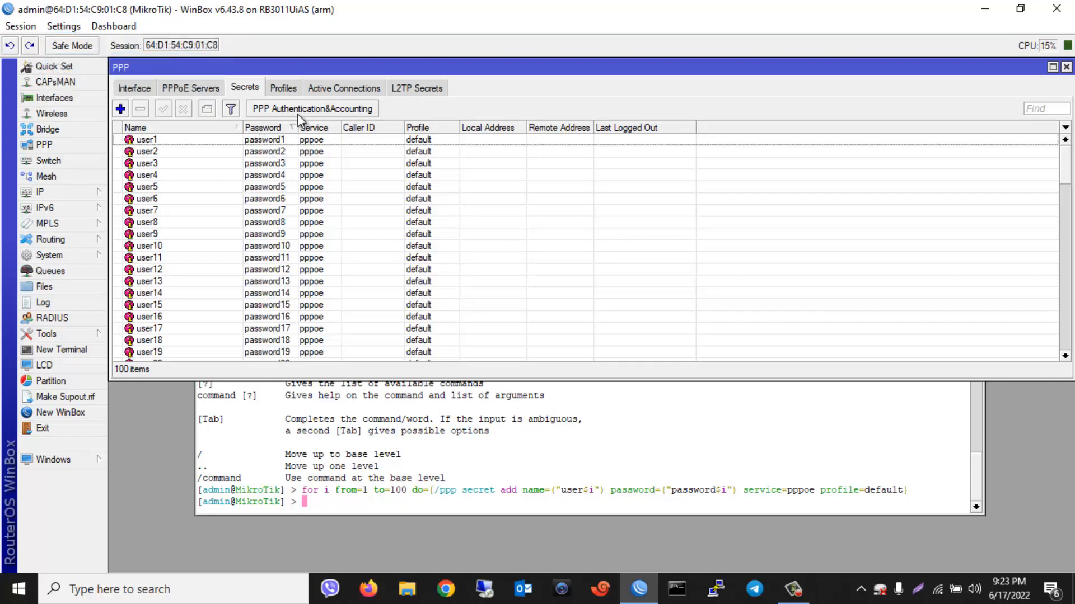
drag(297, 128, 441, 128)
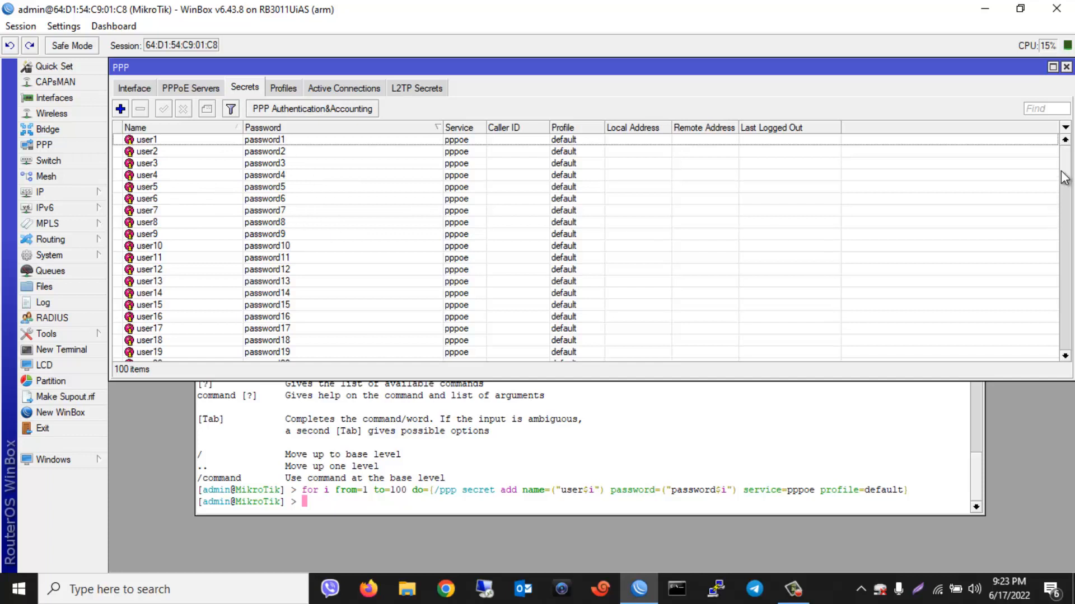
drag(1065, 179, 1067, 367)
click(646, 429)
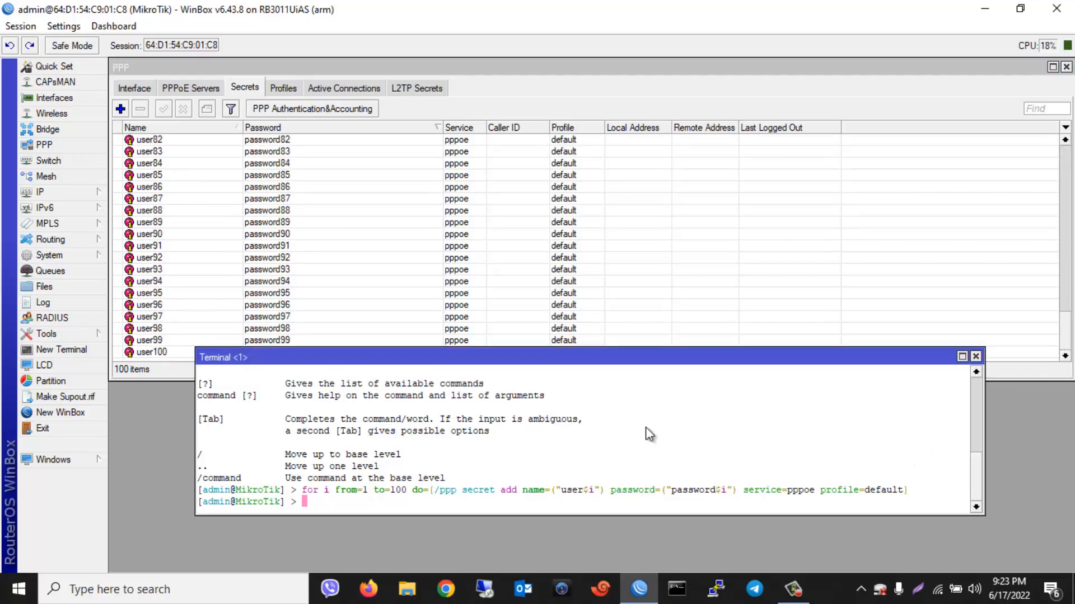
drag(615, 356, 676, 234)
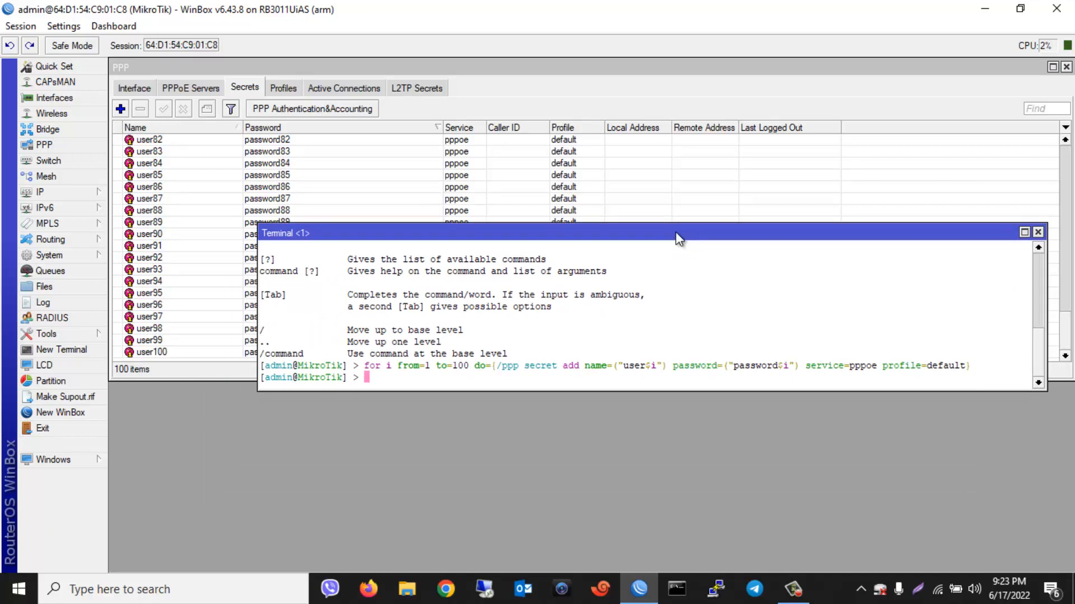